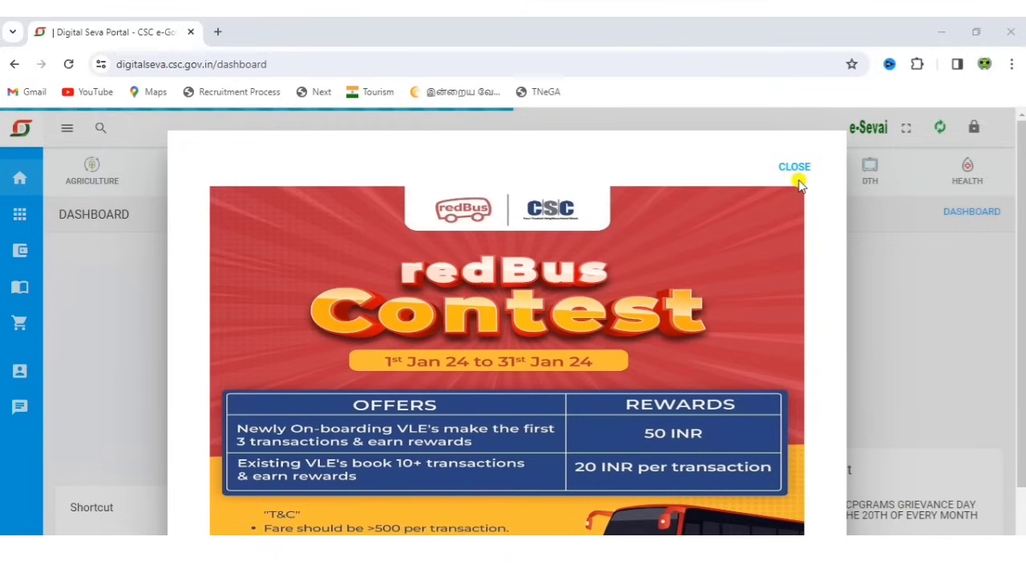
# - Dismiss the redBus Contest announcement on the dashboard and open the account's My Profile page
pyautogui.click(795, 167)
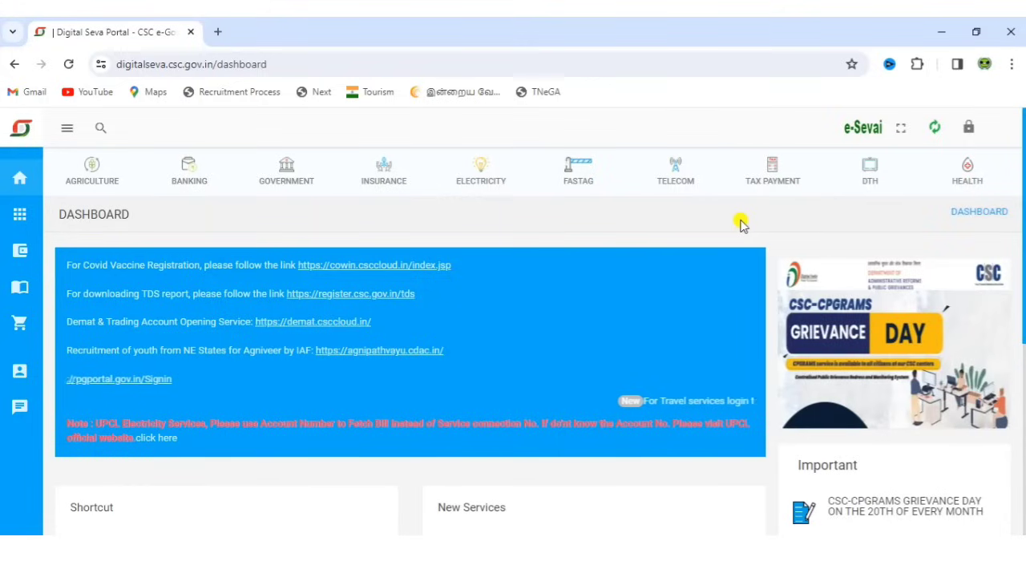
pyautogui.scroll(-1, 740, 225)
pyautogui.scroll(1, 741, 225)
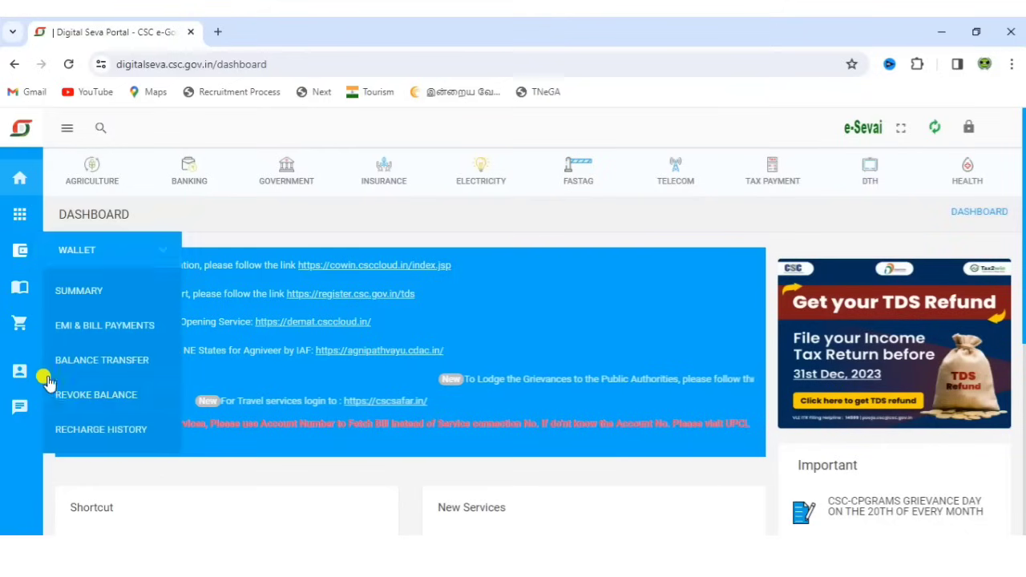
pyautogui.moveTo(16, 378)
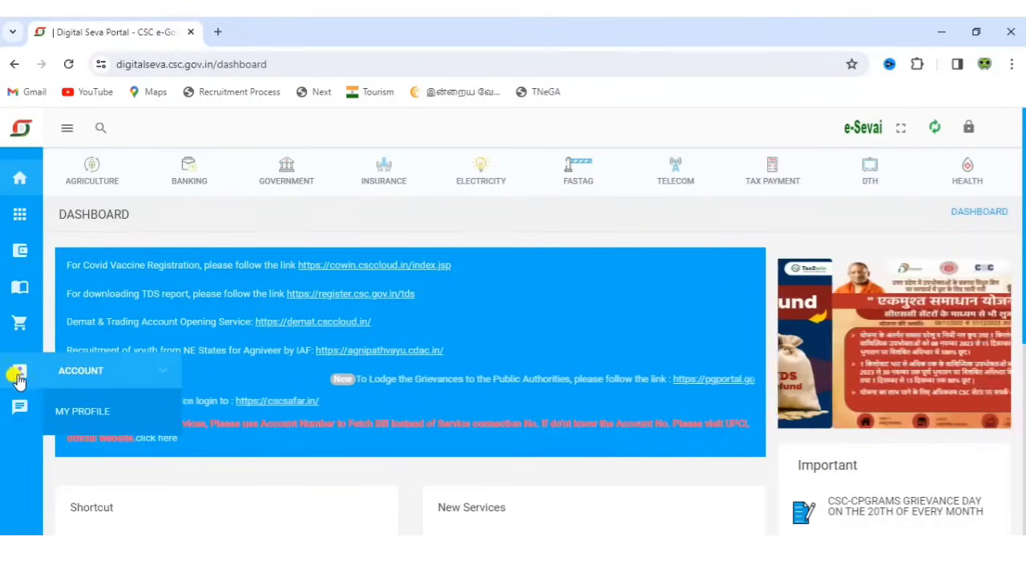
pyautogui.click(96, 412)
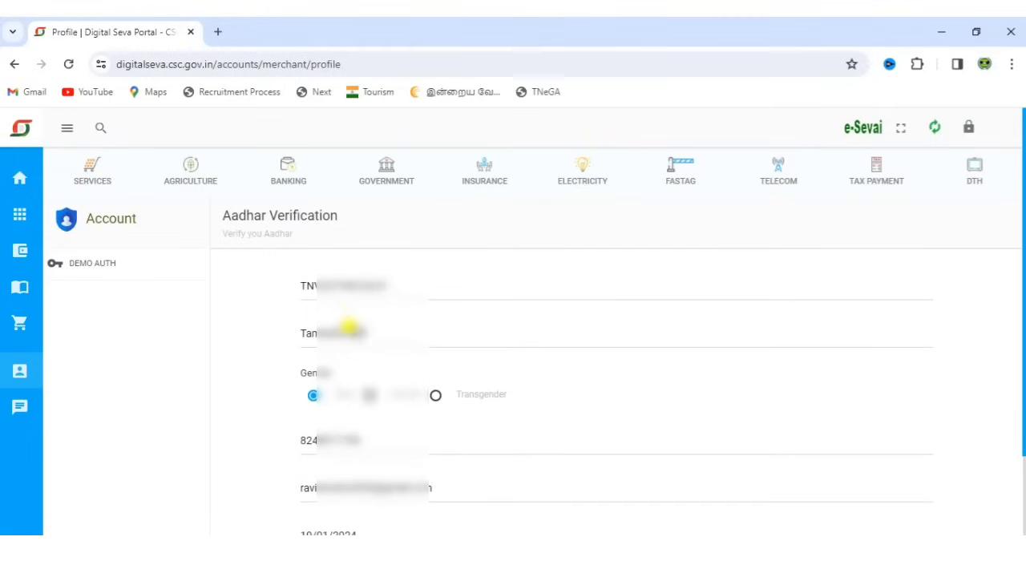
# - Review the Aadhar Verification form on the profile page, from the account details down to the Aadhaar/VID number field
pyautogui.doubleClick(346, 328)
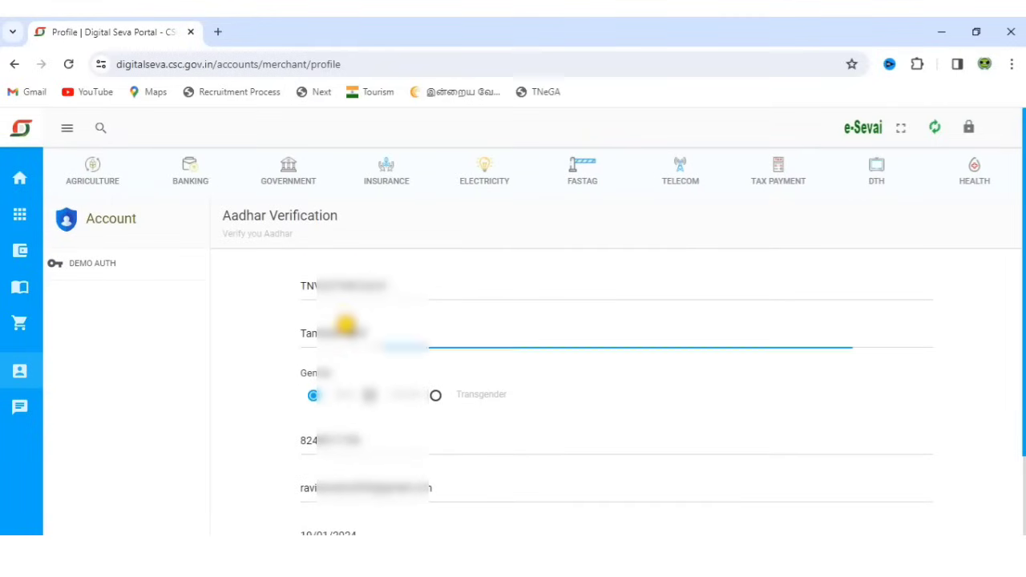
pyautogui.click(280, 328)
pyautogui.scroll(-3, 280, 328)
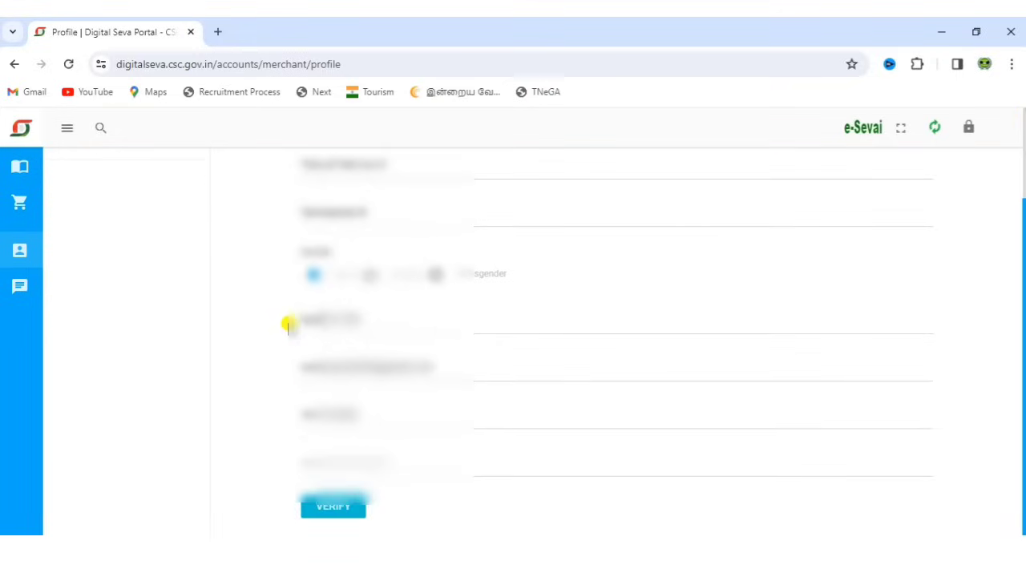
pyautogui.click(349, 317)
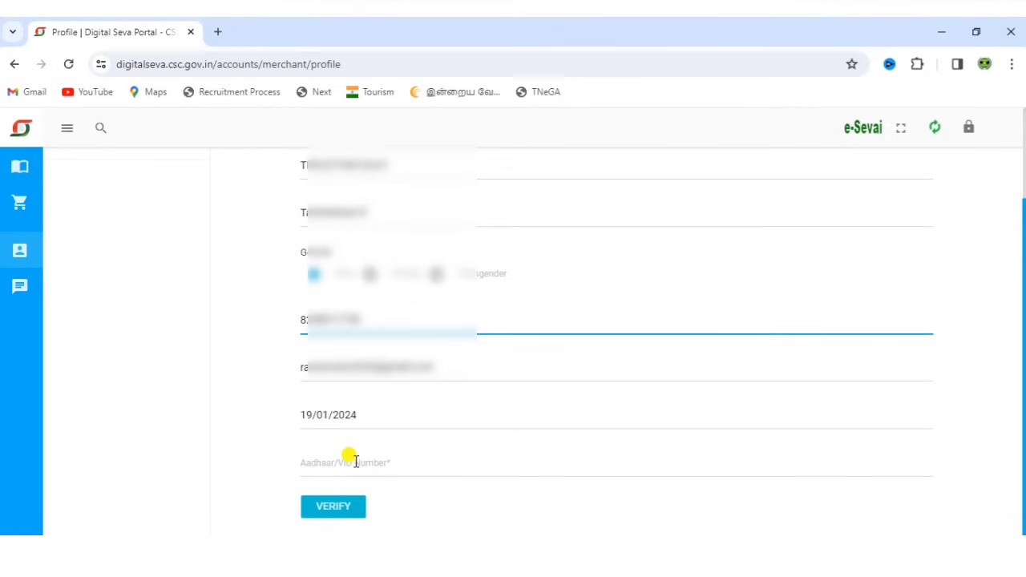
pyautogui.scroll(3, 350, 457)
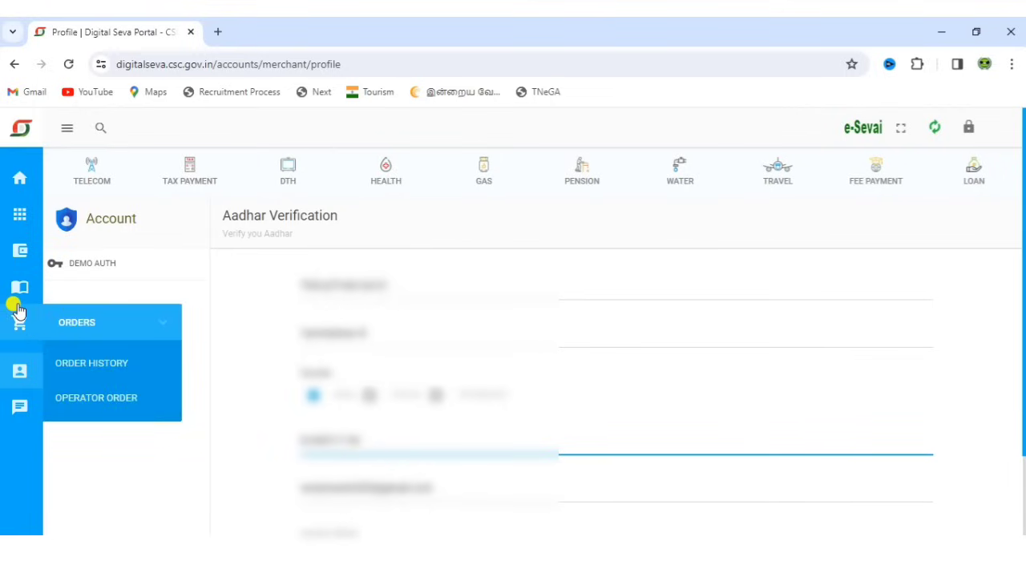
# - Return to the dashboard past the redBus Contest announcement and look over its shortcuts, new services and notices
pyautogui.moveTo(17, 307)
pyautogui.click(24, 178)
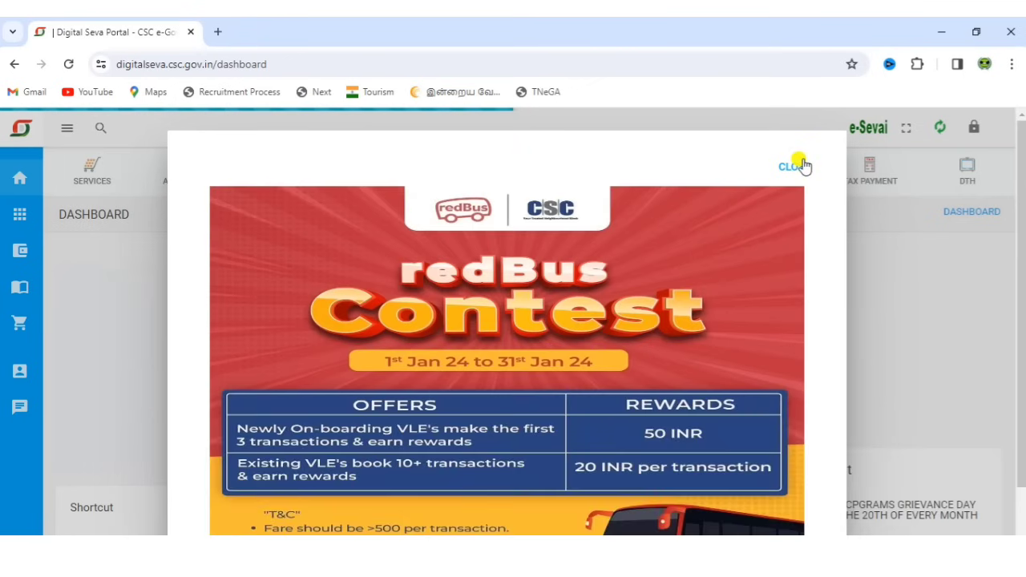
pyautogui.click(793, 166)
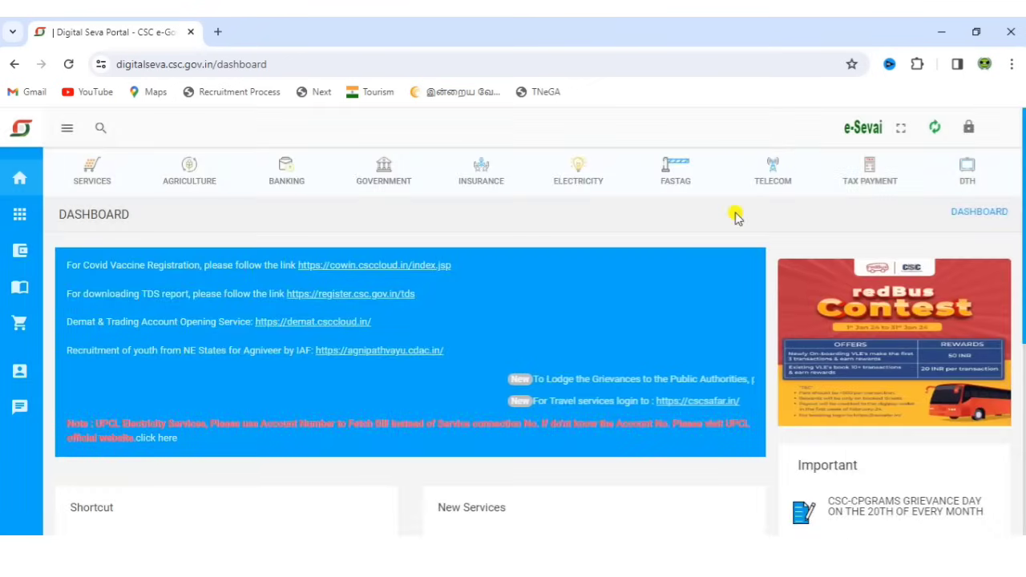
pyautogui.scroll(-1, 736, 217)
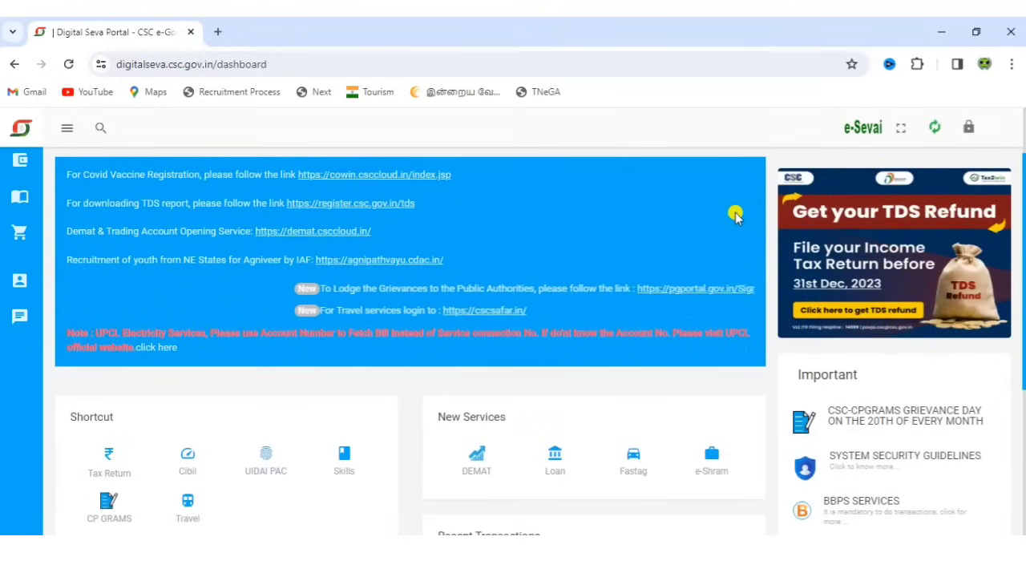
pyautogui.scroll(-1, 736, 217)
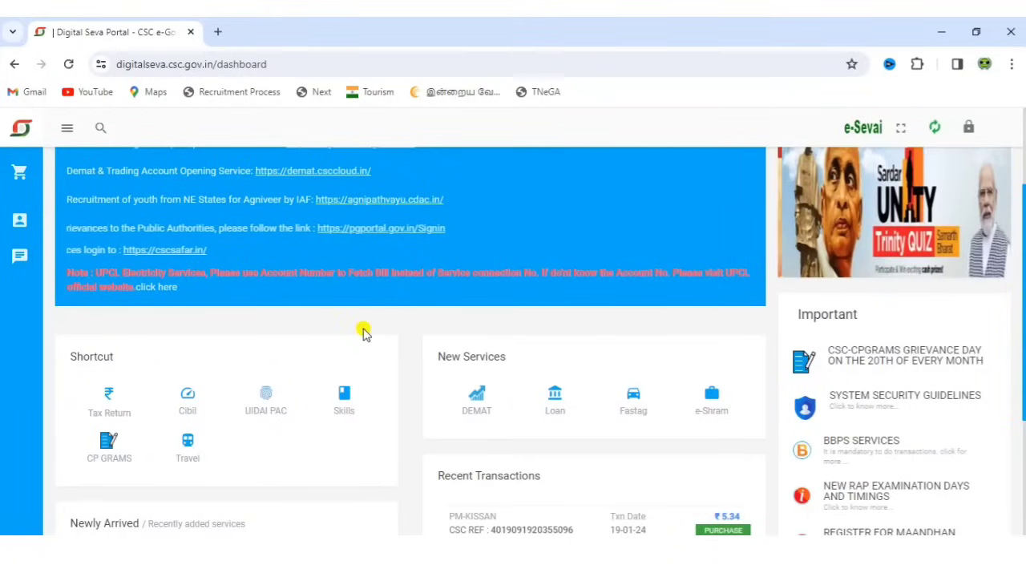
pyautogui.scroll(3, 363, 333)
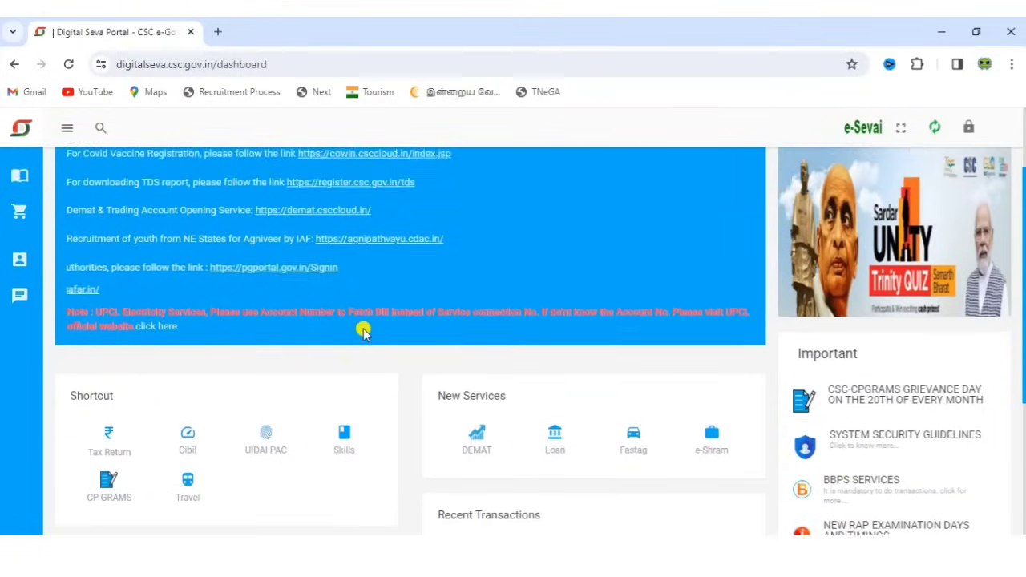
pyautogui.scroll(1, 363, 333)
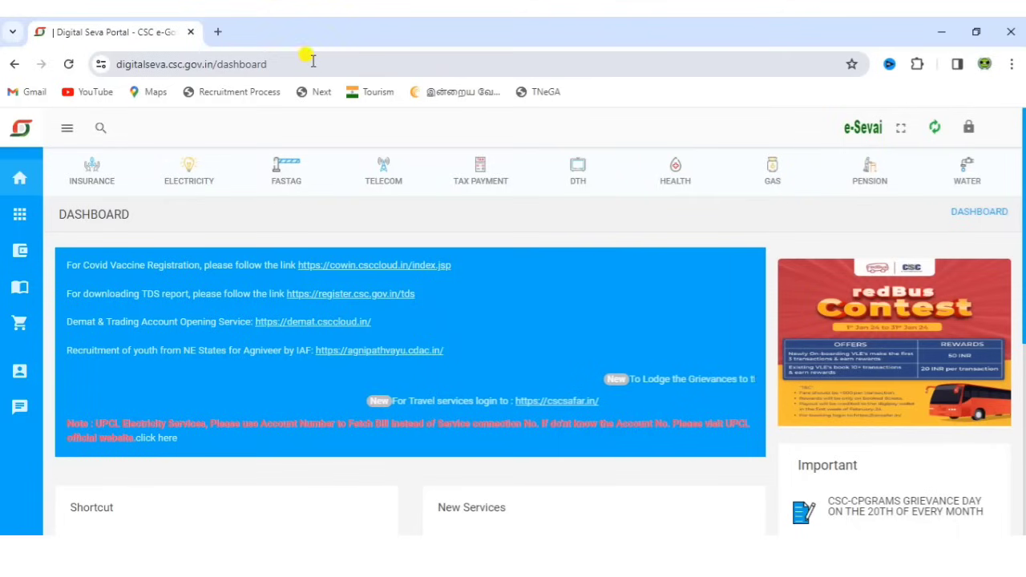
# - Open the Reliance Jio prepaid mobile recharge in the Telecom services and enter the customer's mobile number
pyautogui.click(389, 164)
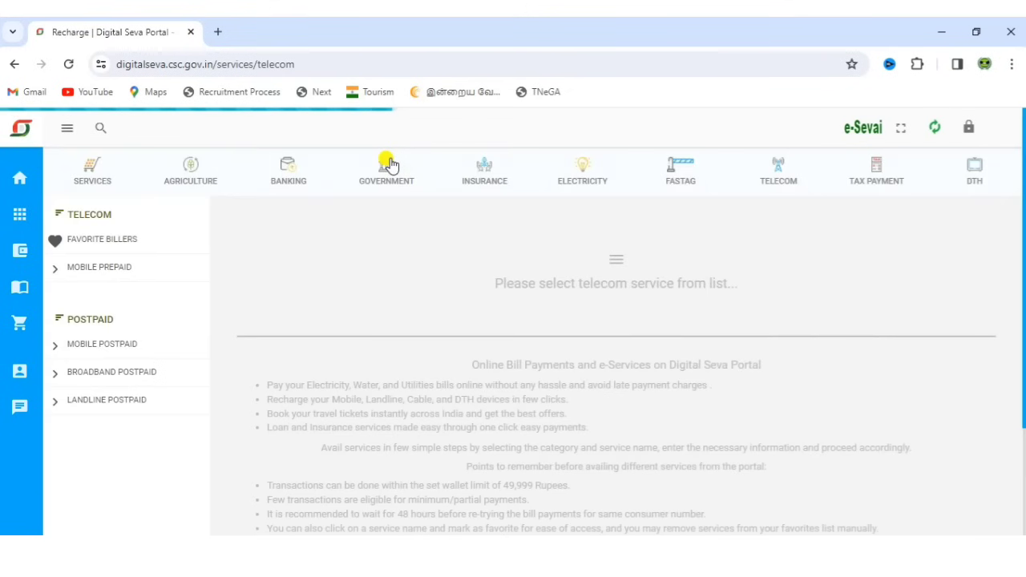
pyautogui.click(92, 269)
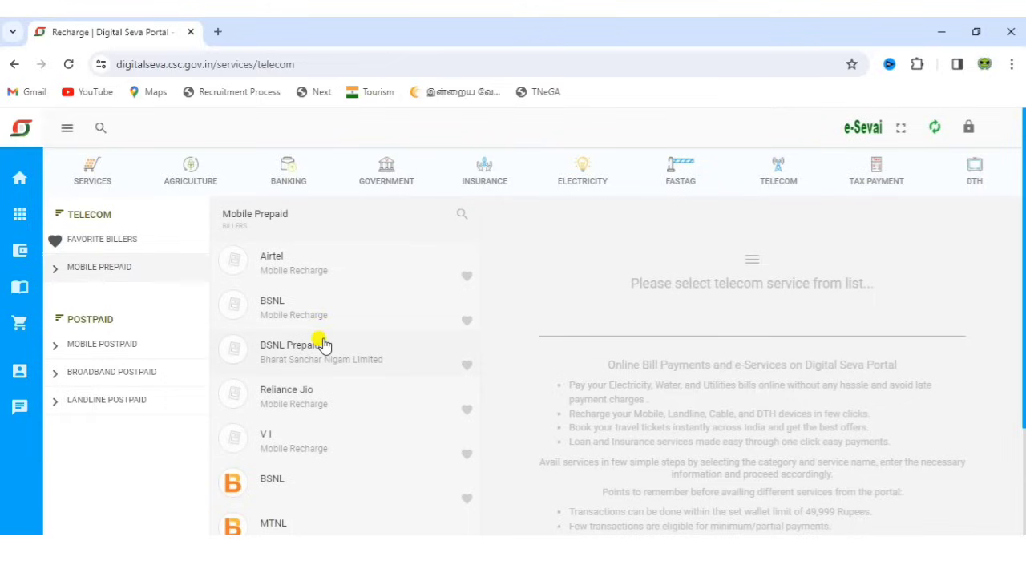
pyautogui.scroll(-1, 323, 345)
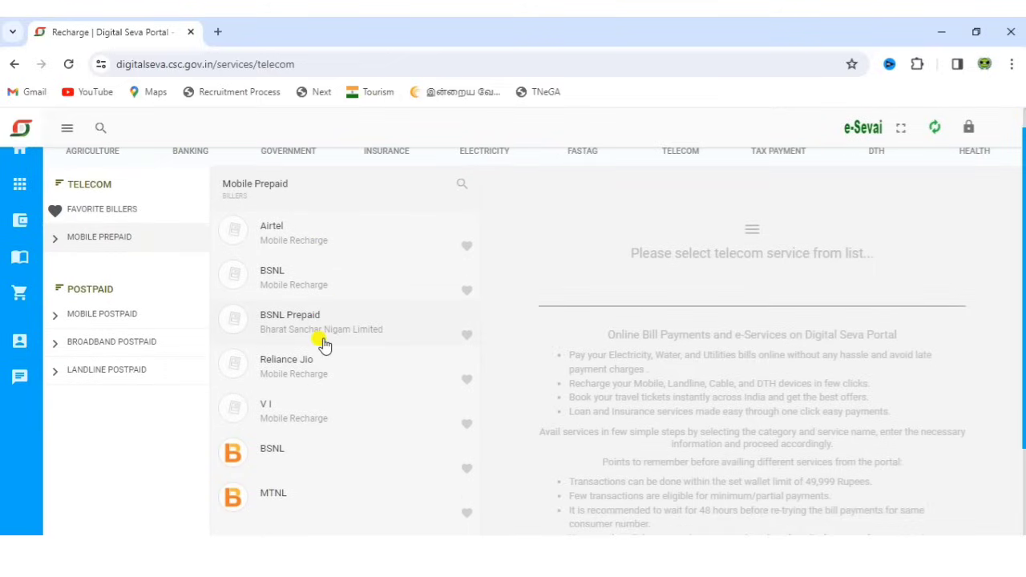
pyautogui.click(320, 362)
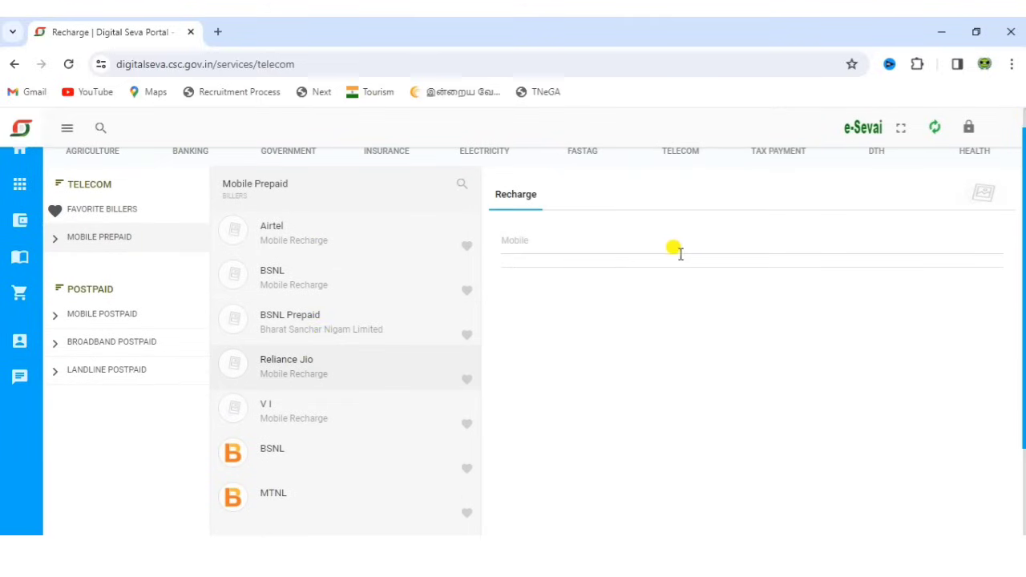
pyautogui.click(677, 252)
pyautogui.write('878')
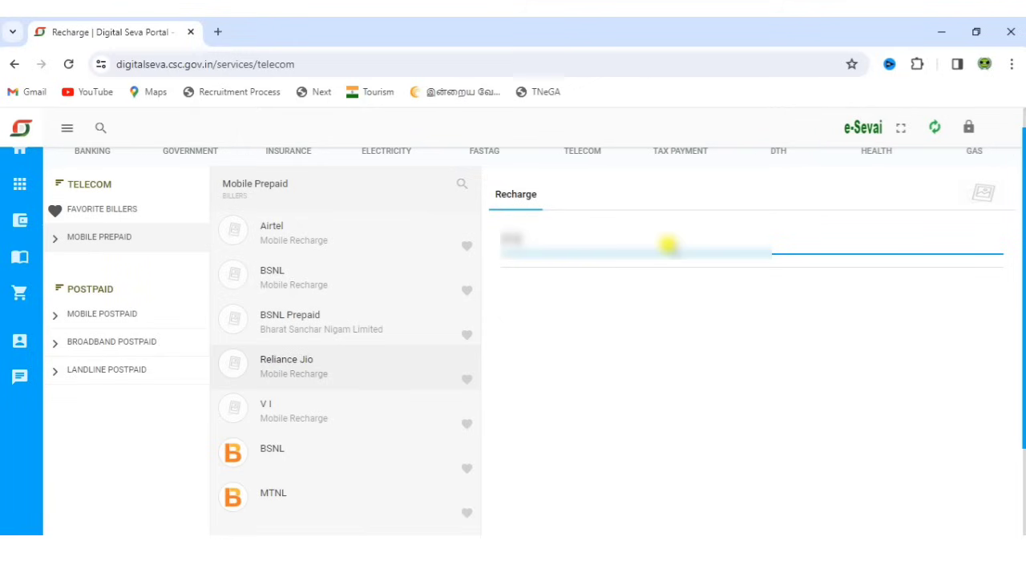
pyautogui.write('000')
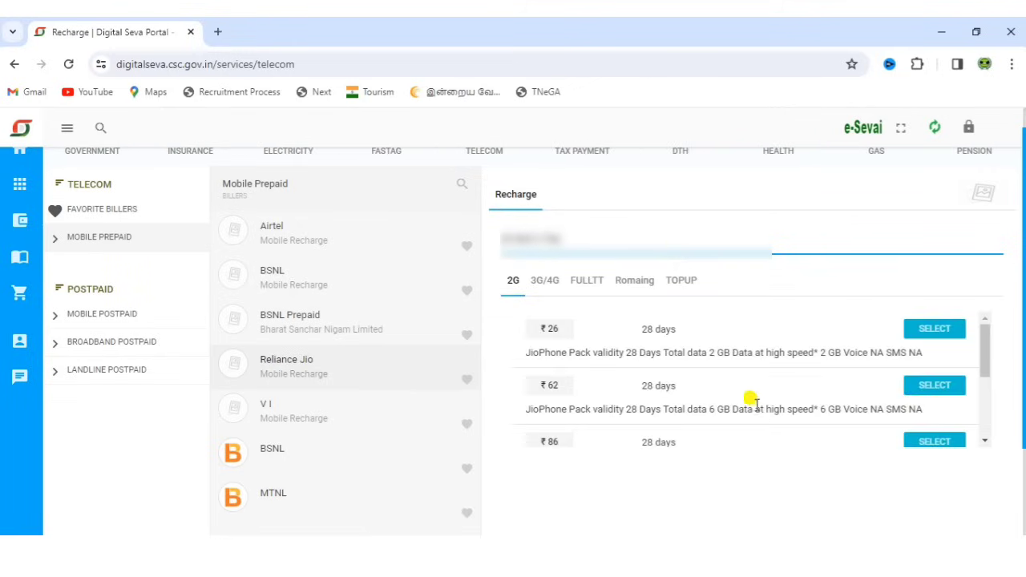
# - Choose the ₹10 plan from the TOPUP recharge plans and submit the ₹10 payment
pyautogui.moveTo(985, 347)
pyautogui.mouseDown()
pyautogui.moveTo(987, 426)
pyautogui.moveTo(999, 355)
pyautogui.mouseUp()
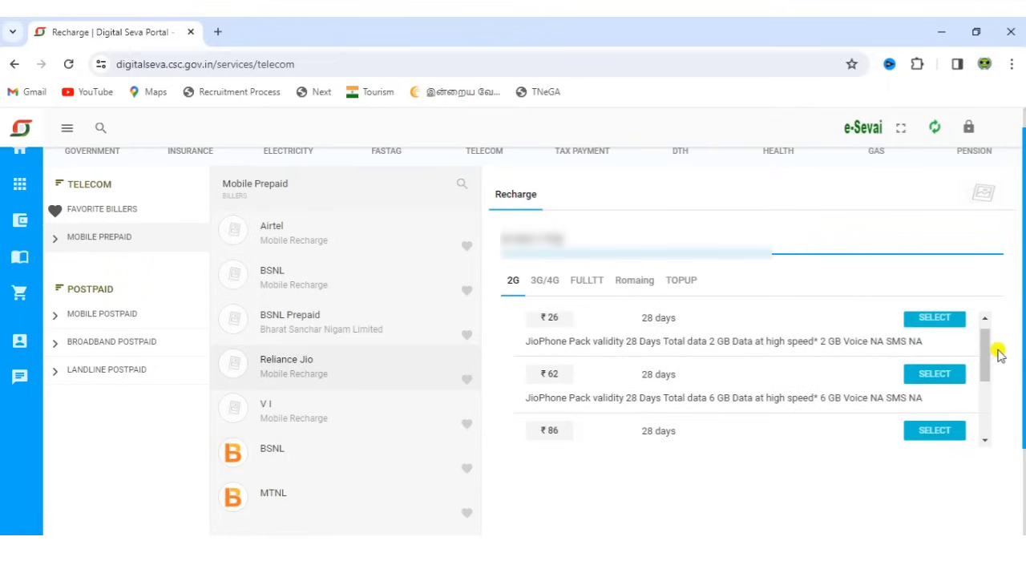
pyautogui.click(681, 289)
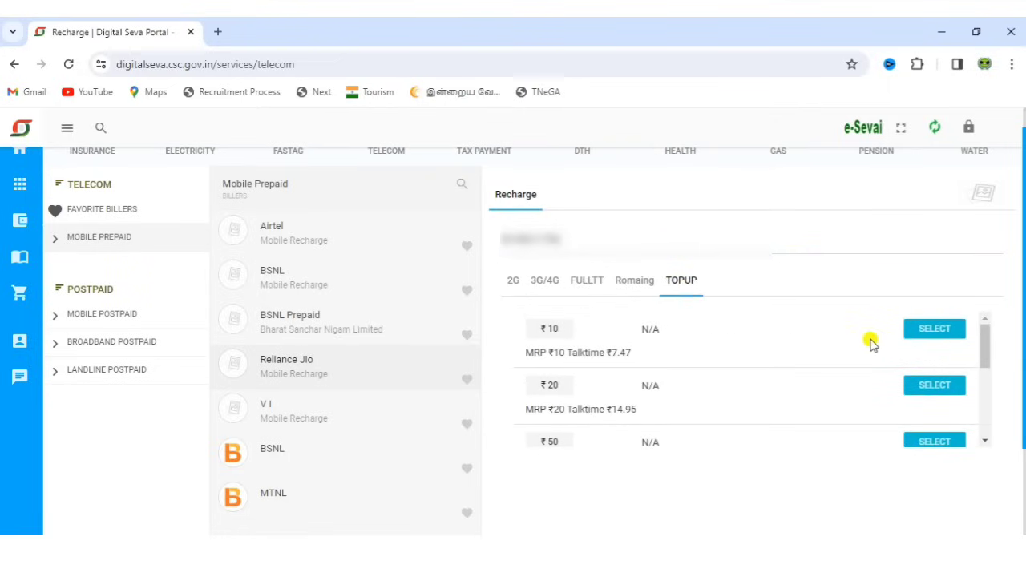
pyautogui.click(928, 328)
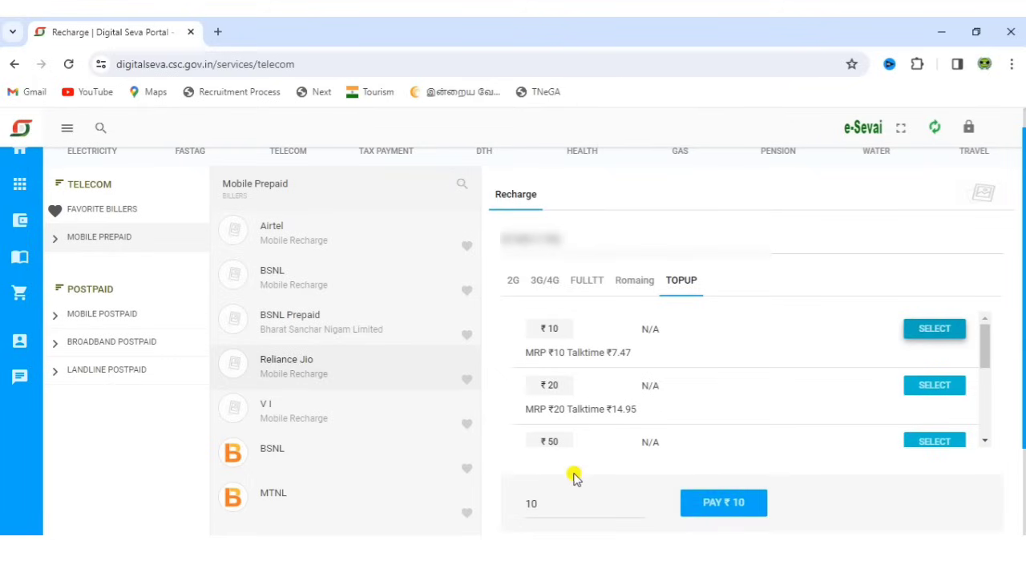
pyautogui.click(728, 508)
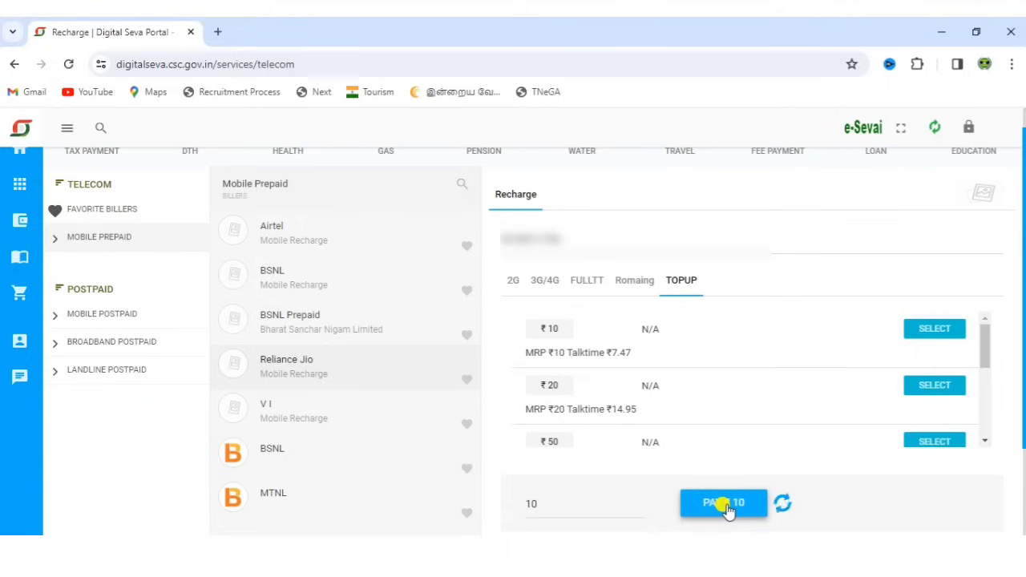
pyautogui.click(726, 505)
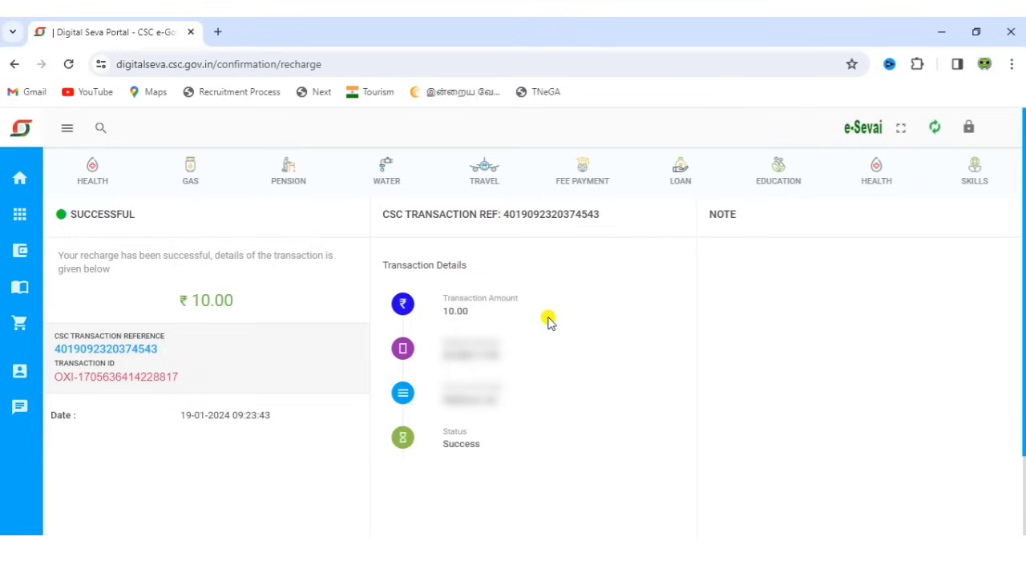
# - Return to the dashboard past the redBus Contest announcement and expand the navigation sidebar
pyautogui.click(4, 183)
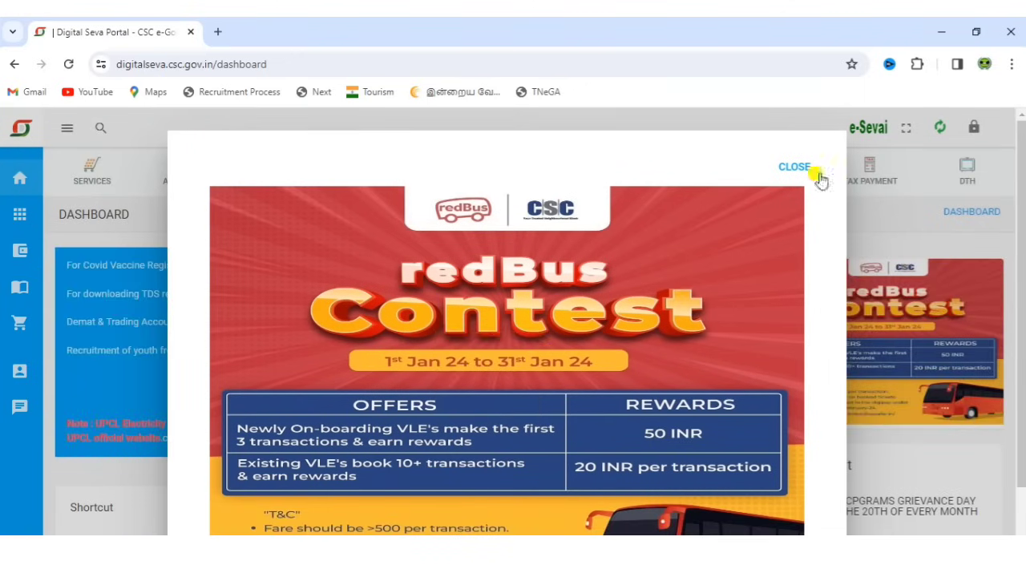
pyautogui.click(811, 168)
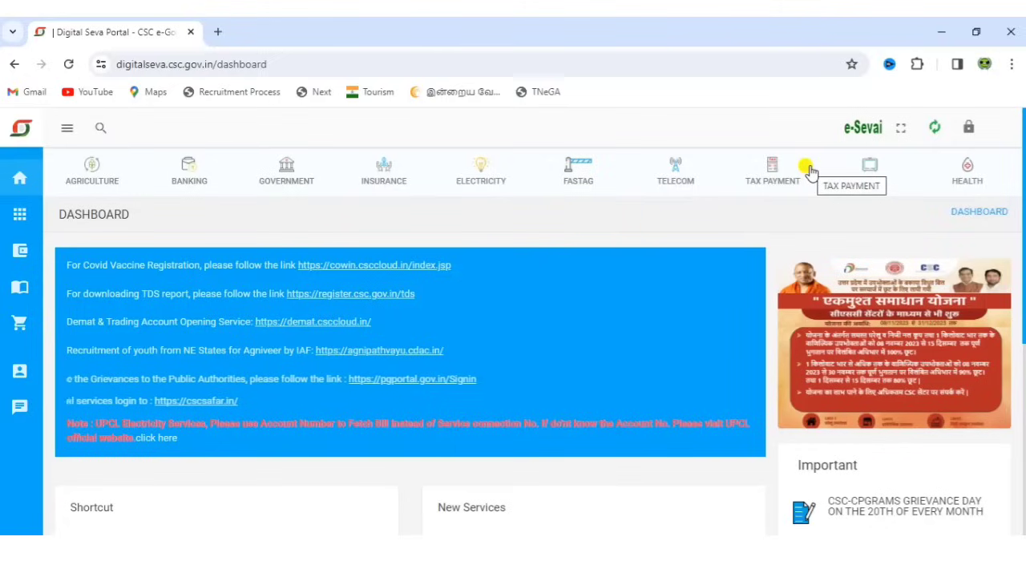
pyautogui.click(64, 131)
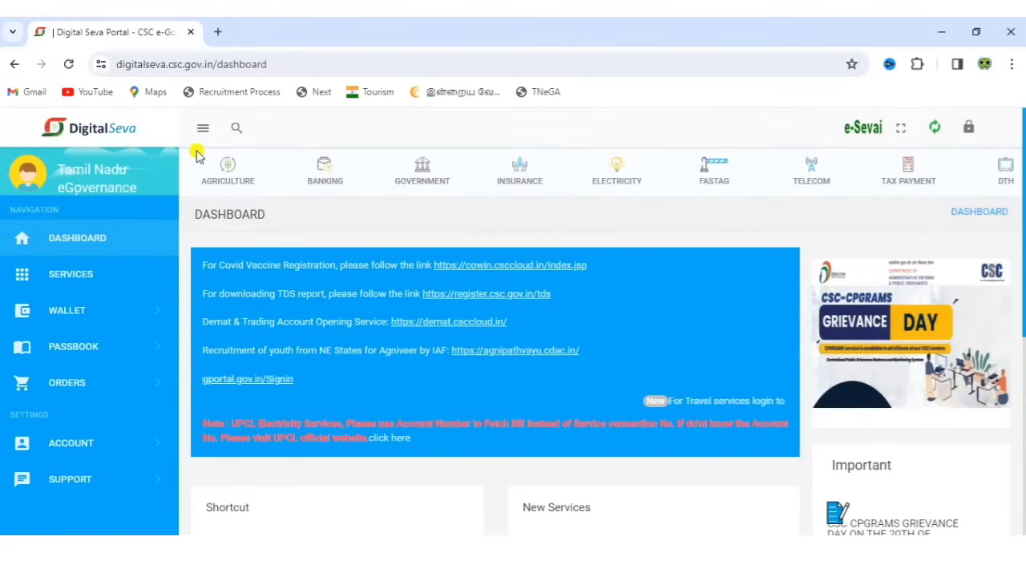
# - Open the PAN Services product page from the newly arrived services, and return to the dashboard to browse the other new arrivals
pyautogui.scroll(-4, 665, 216)
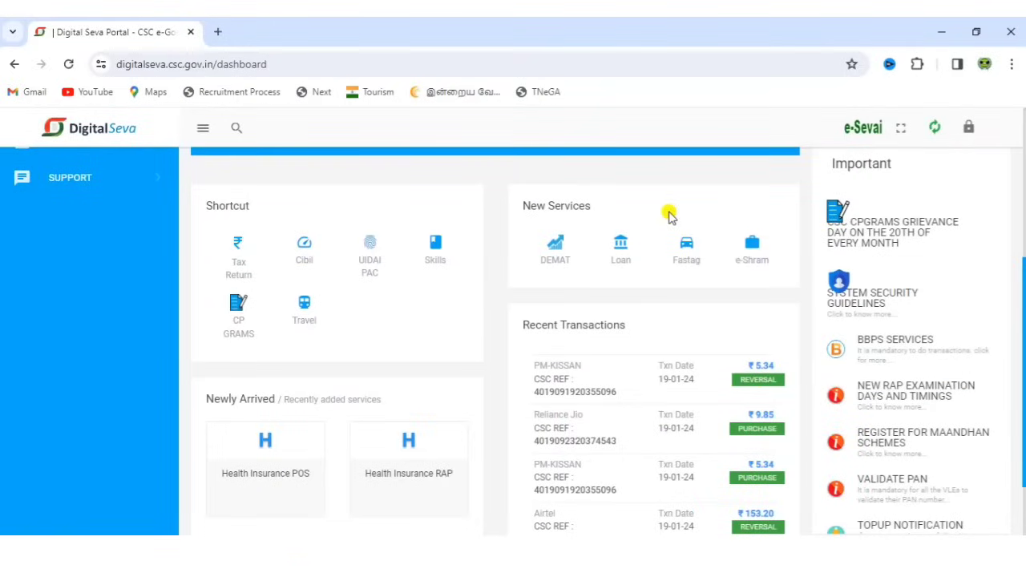
pyautogui.scroll(1, 577, 406)
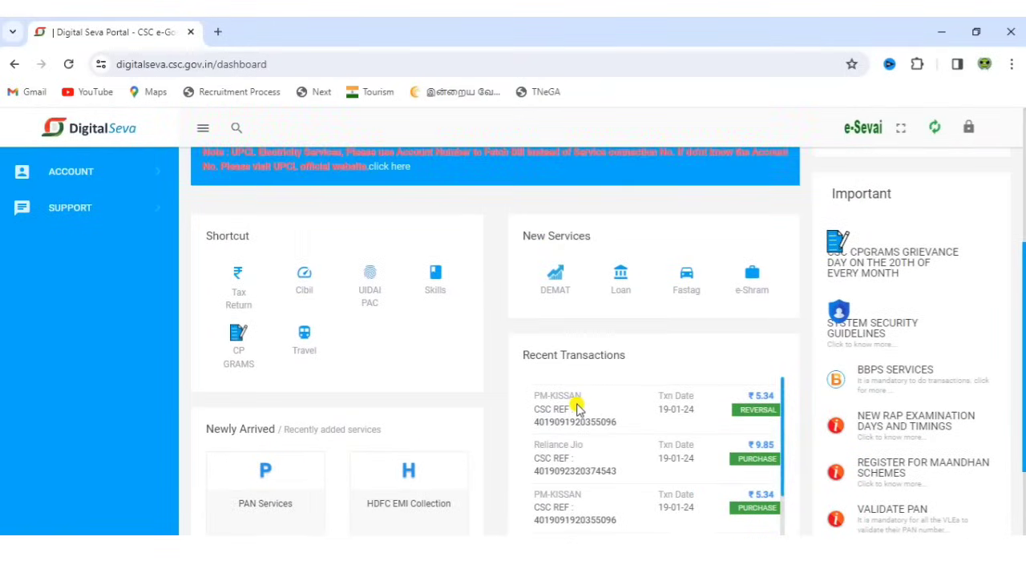
pyautogui.scroll(1, 577, 406)
pyautogui.scroll(-2, 578, 406)
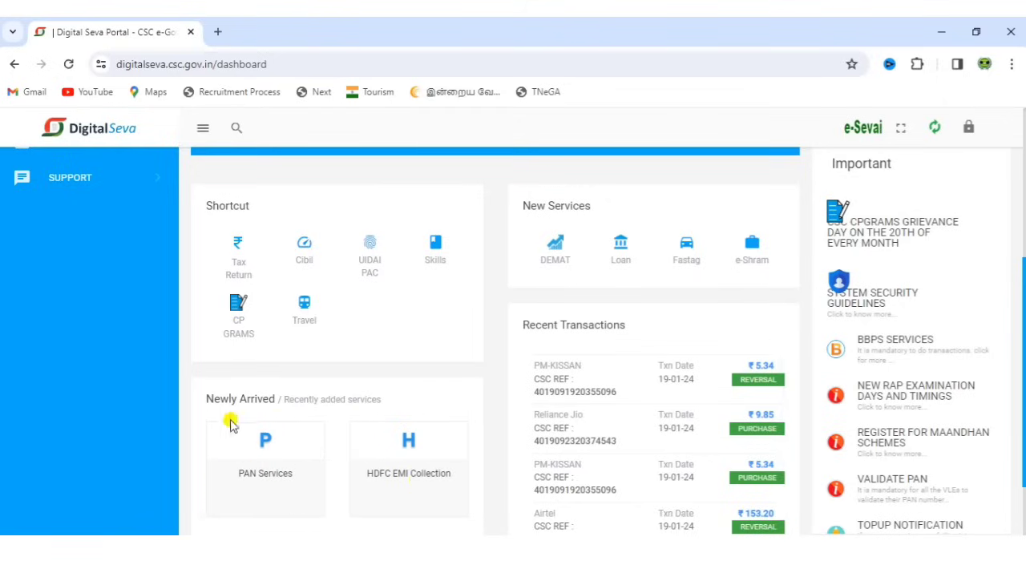
pyautogui.click(259, 473)
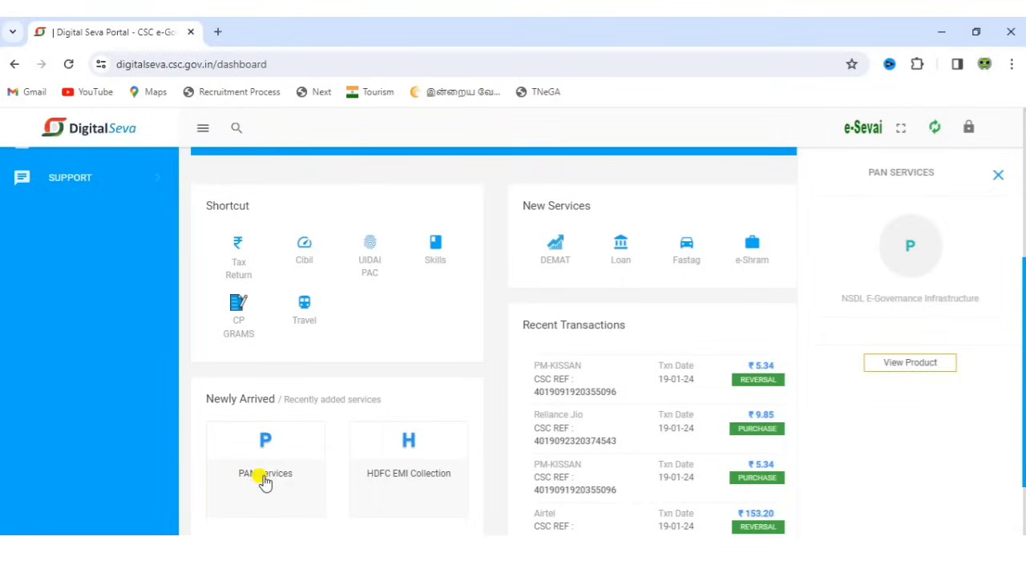
pyautogui.click(952, 369)
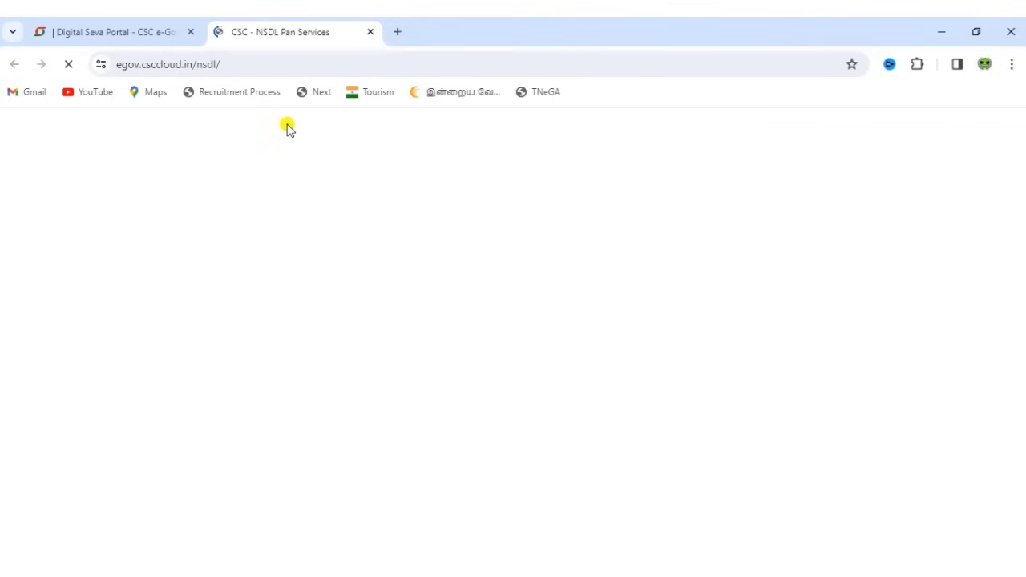
pyautogui.click(116, 33)
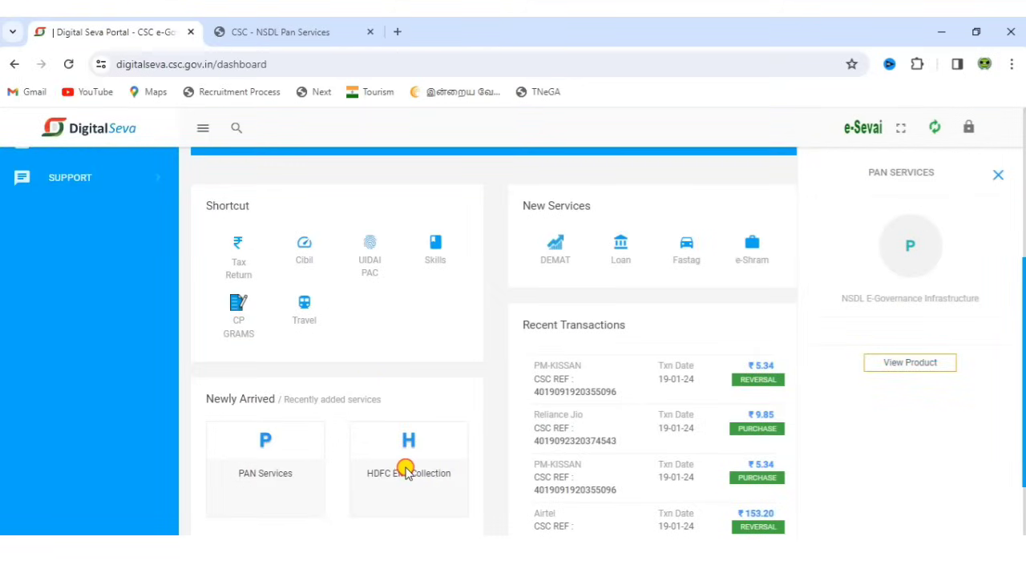
pyautogui.moveTo(408, 469)
pyautogui.mouseDown()
pyautogui.moveTo(210, 454)
pyautogui.moveTo(4, 499)
pyautogui.mouseUp()
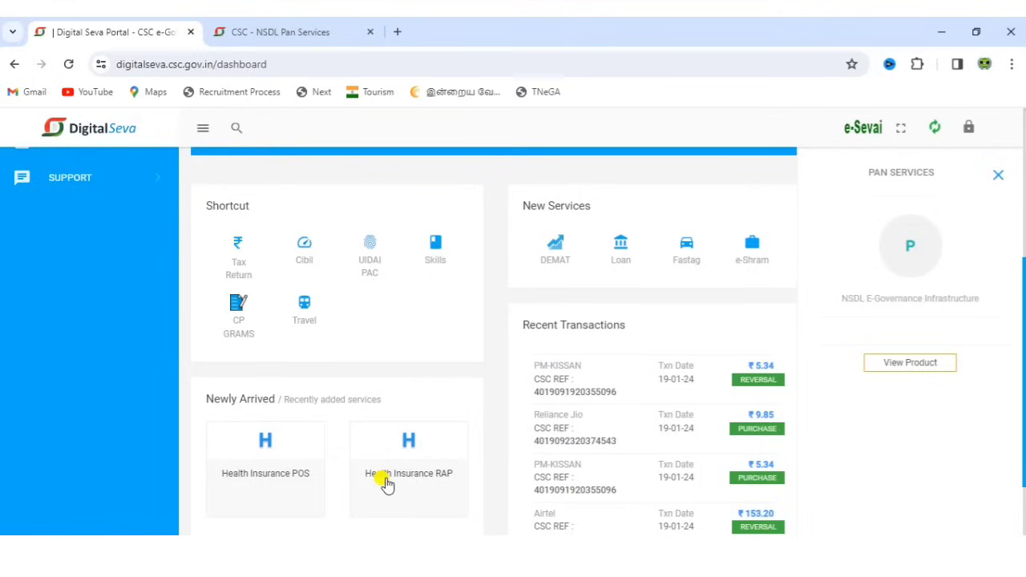
pyautogui.moveTo(380, 481); pyautogui.dragTo(236, 488)
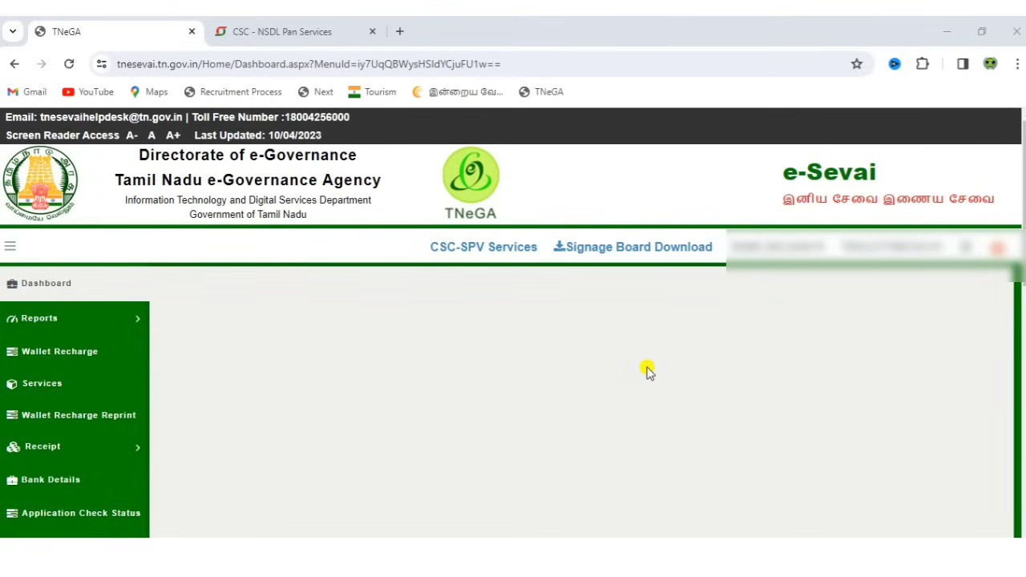
# - Open the Transaction Detail report among the transaction reports of the TNeGA e-Sevai portal
pyautogui.click(121, 315)
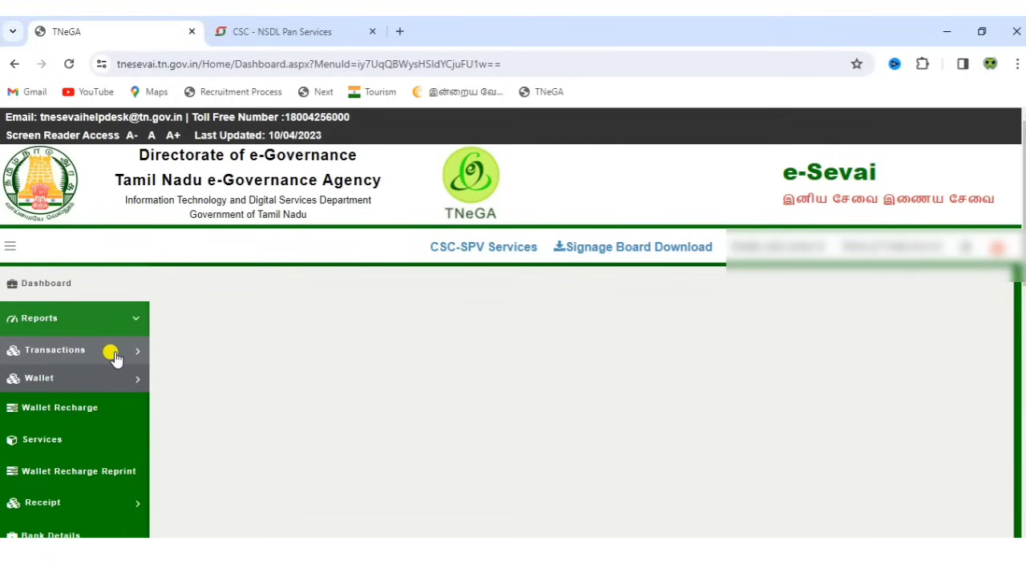
pyautogui.click(115, 358)
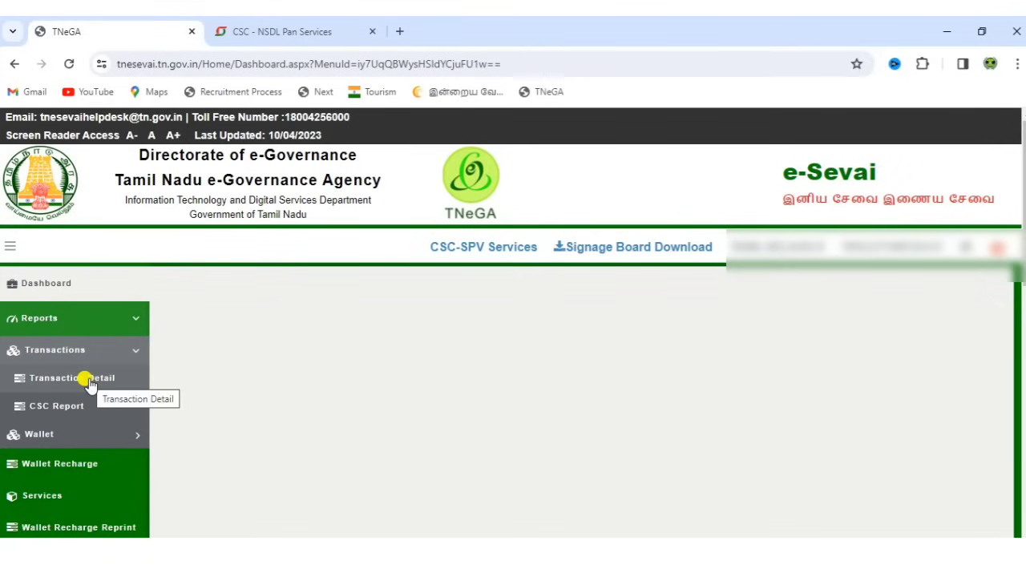
pyautogui.click(88, 383)
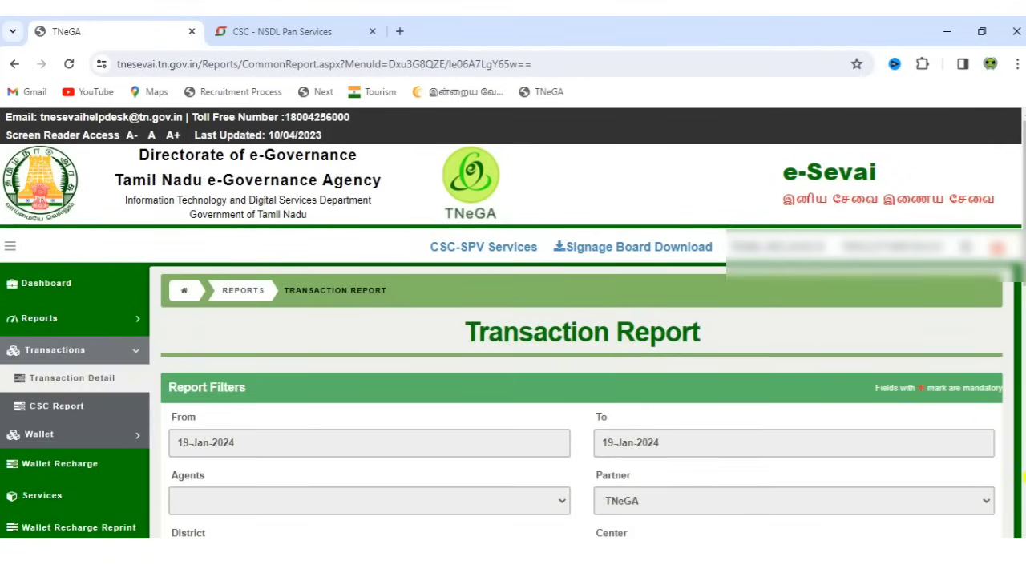
# - Generate the Summary transaction report for 19-Jan-2024 covering all departments and services
pyautogui.click(1023, 477)
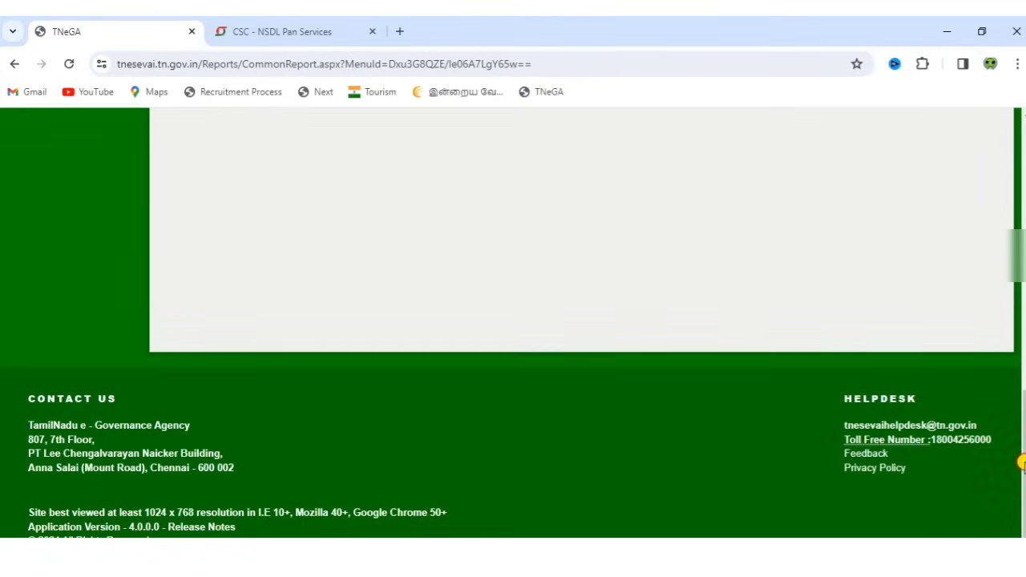
pyautogui.moveTo(1023, 463); pyautogui.dragTo(1010, 328)
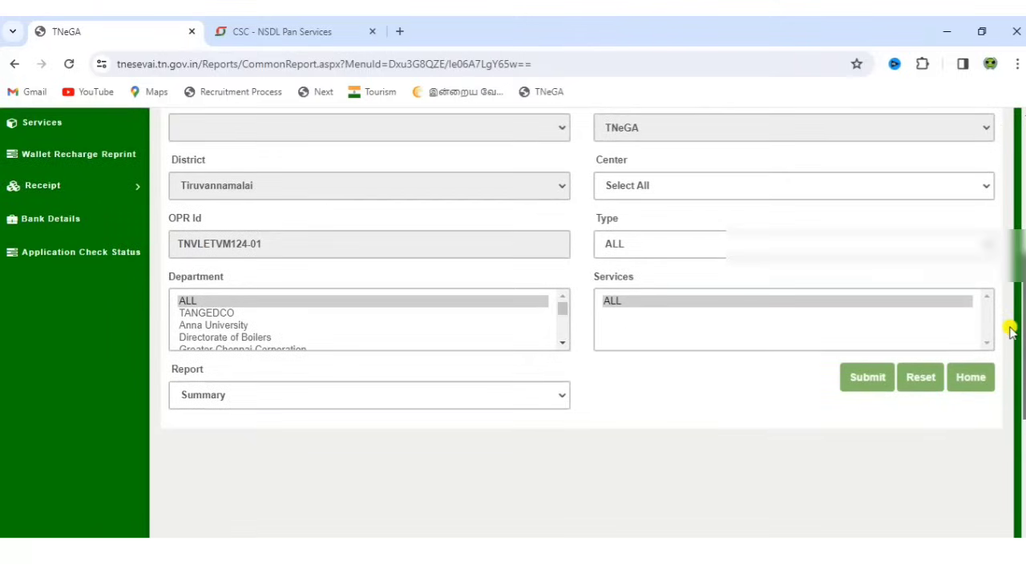
pyautogui.click(861, 389)
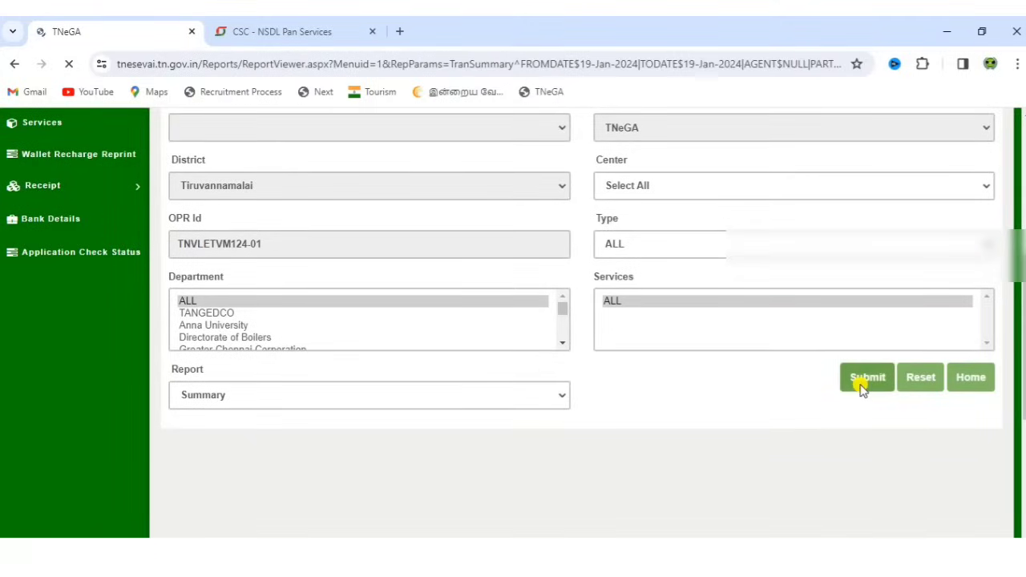